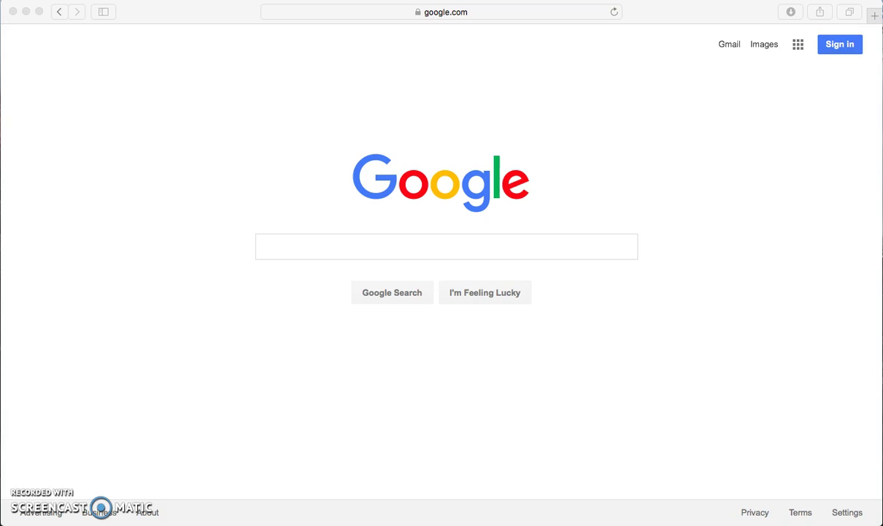
# - Search Google for "Haruki murakami"
pyautogui.click(280, 251)
pyautogui.write('H')
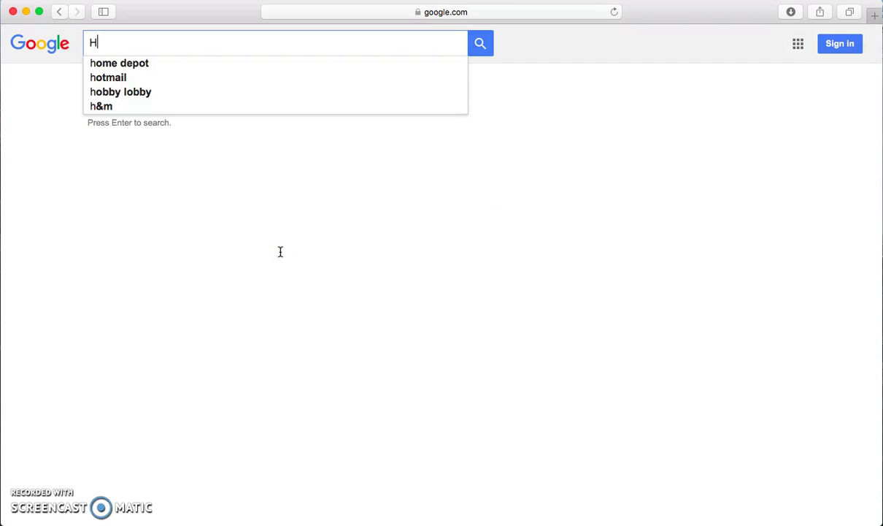
pyautogui.write('aruki ')
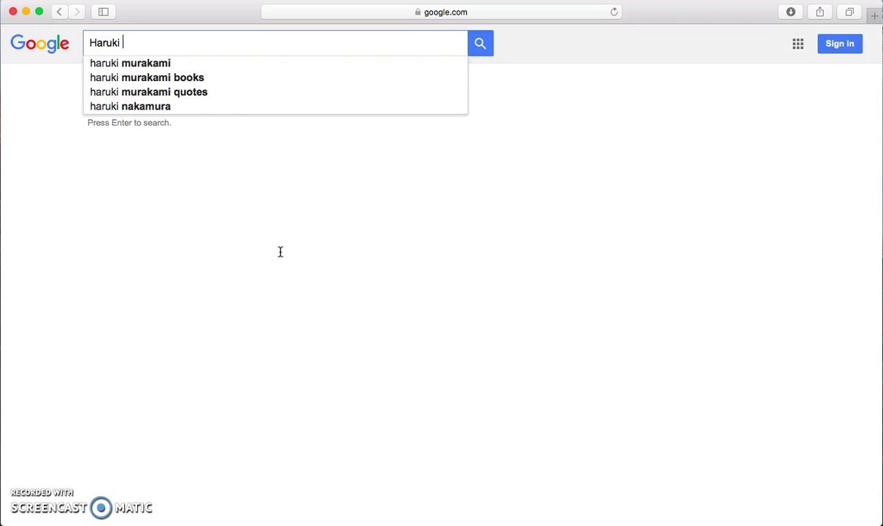
pyautogui.write('murak')
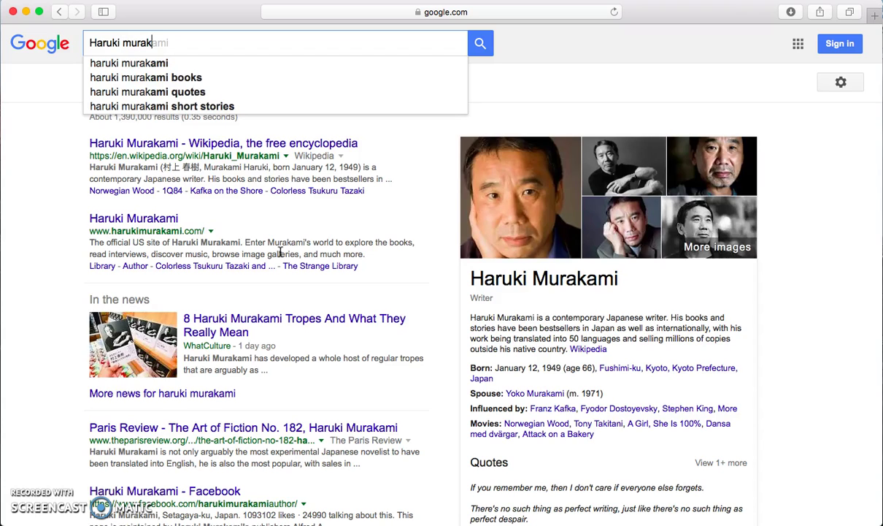
pyautogui.write('ami')
pyautogui.press('Return')
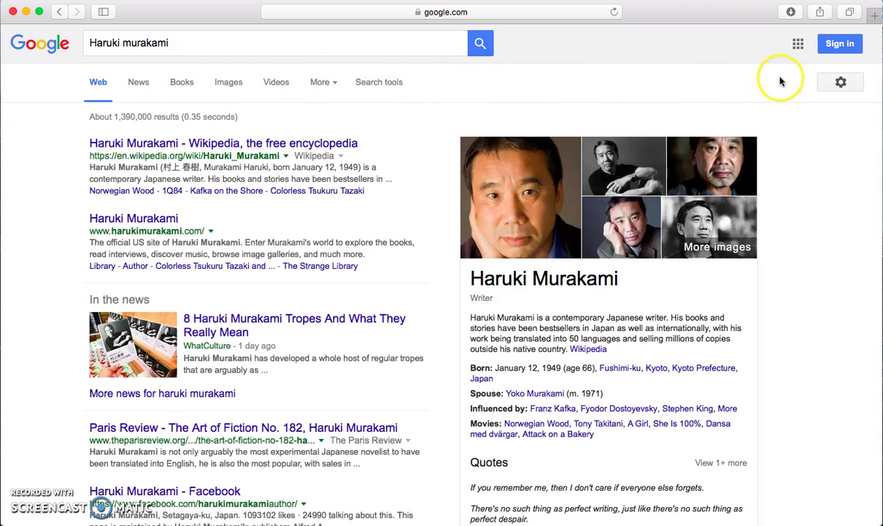
# - Open Advanced Search for this query and enter "haruki murakami" in quotation marks as the exact word or phrase
pyautogui.click(840, 84)
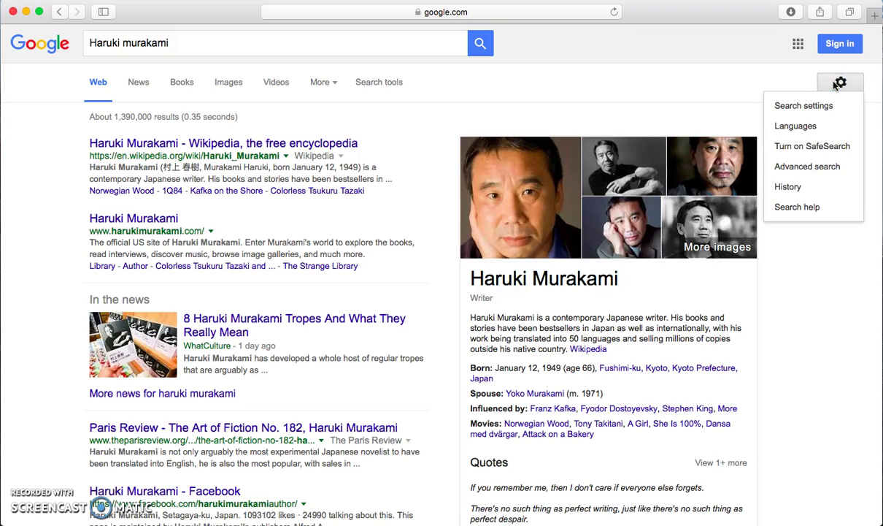
pyautogui.click(828, 167)
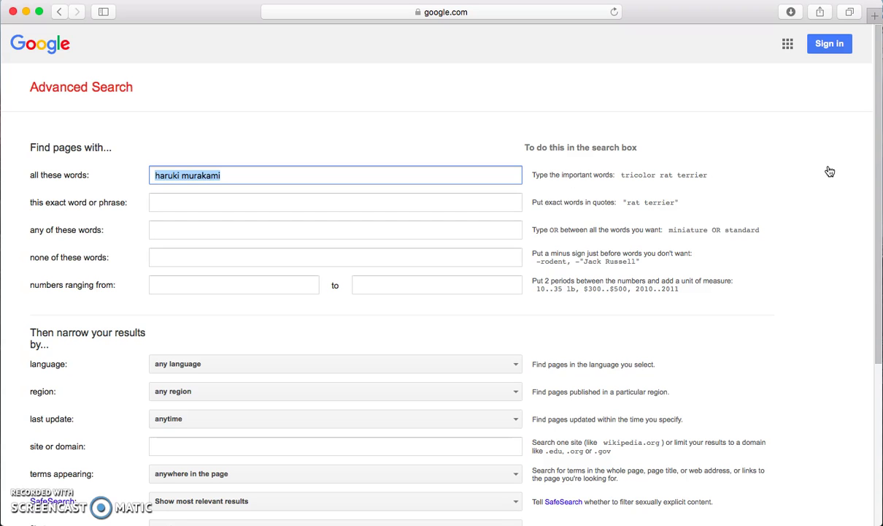
pyautogui.scroll(-3, 830, 172)
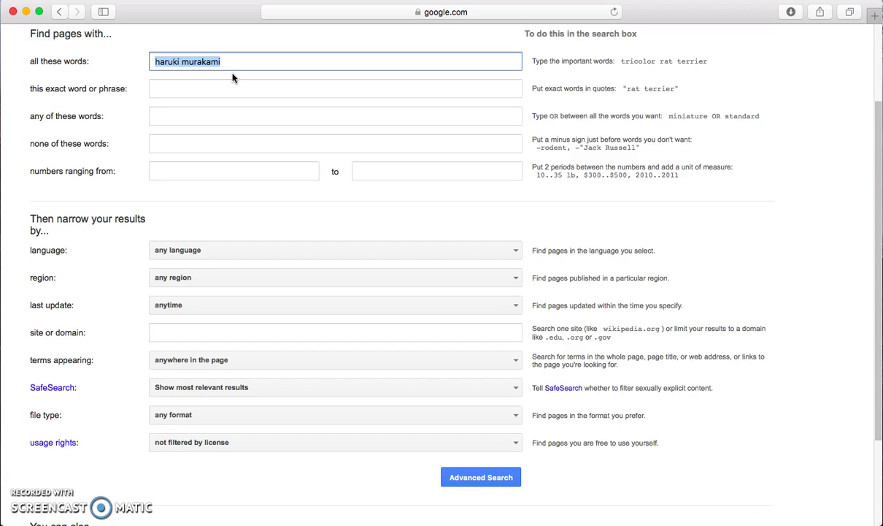
pyautogui.click(219, 91)
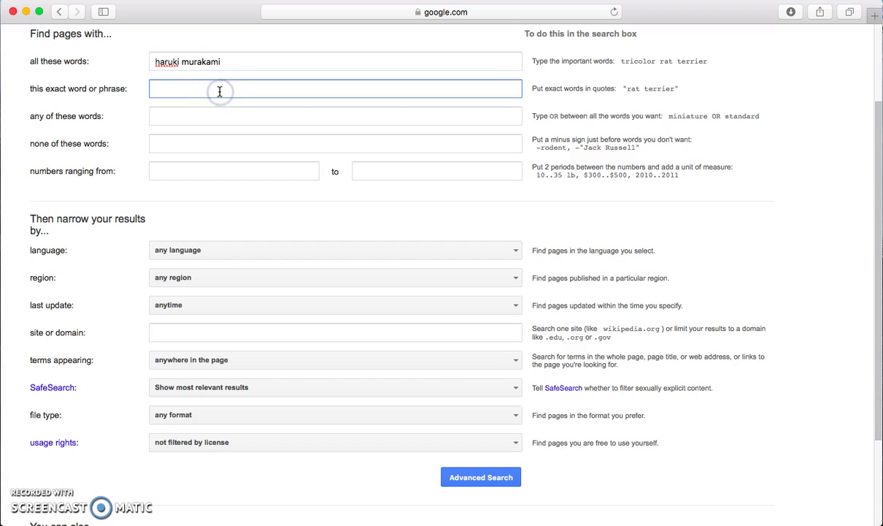
pyautogui.write('haruki murakami')
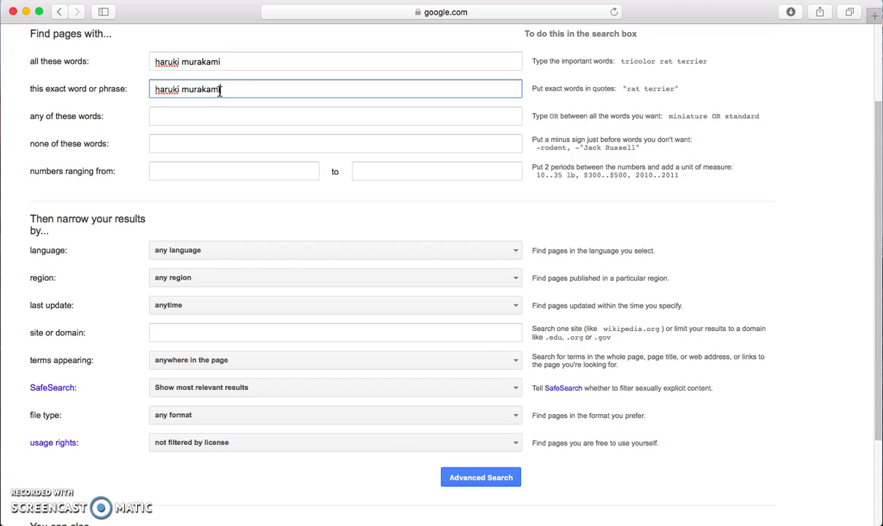
pyautogui.write('"')
pyautogui.click(155, 88)
pyautogui.write('"')
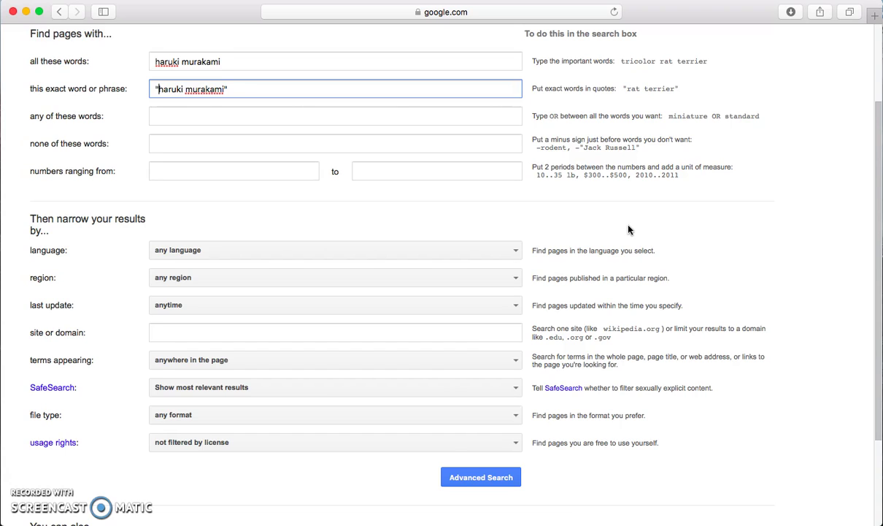
# - Exclude pages about cats by entering -cats for none of these words
pyautogui.click(188, 113)
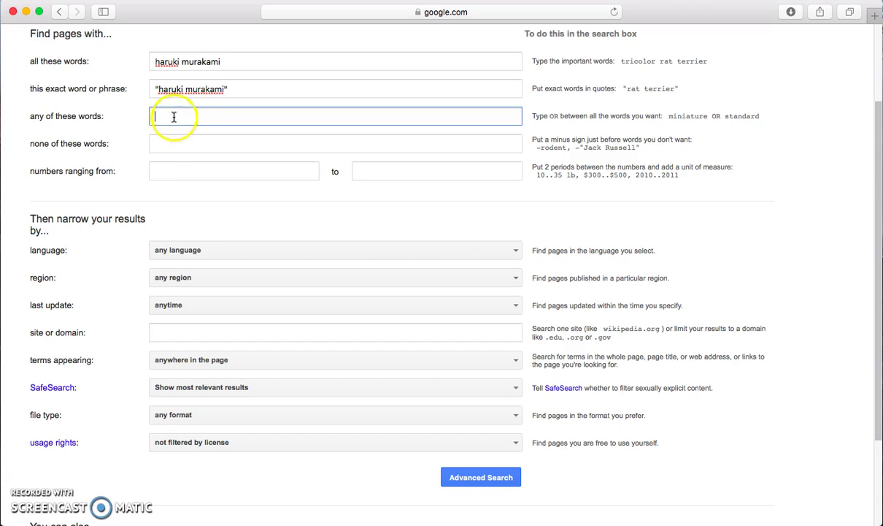
pyautogui.click(165, 140)
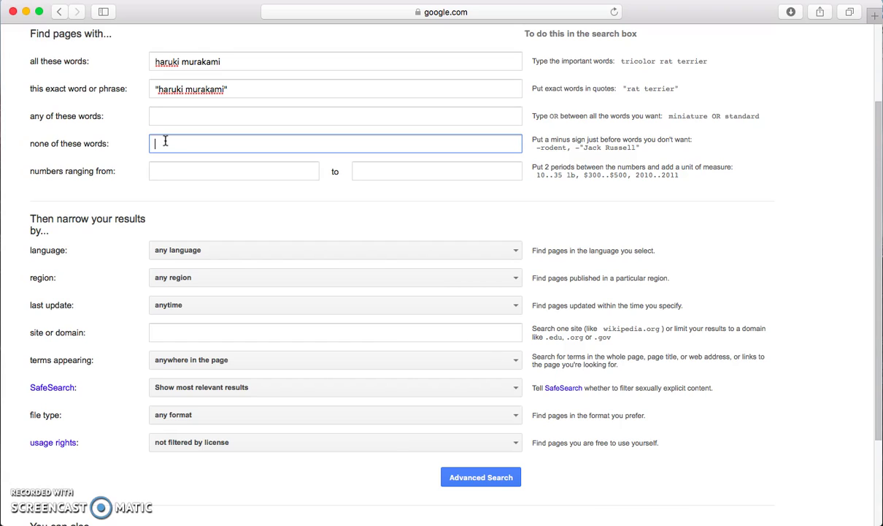
pyautogui.write('-cats')
# - Narrow the results to pages in Chinese (Simplified)
pyautogui.scroll(-3, 165, 141)
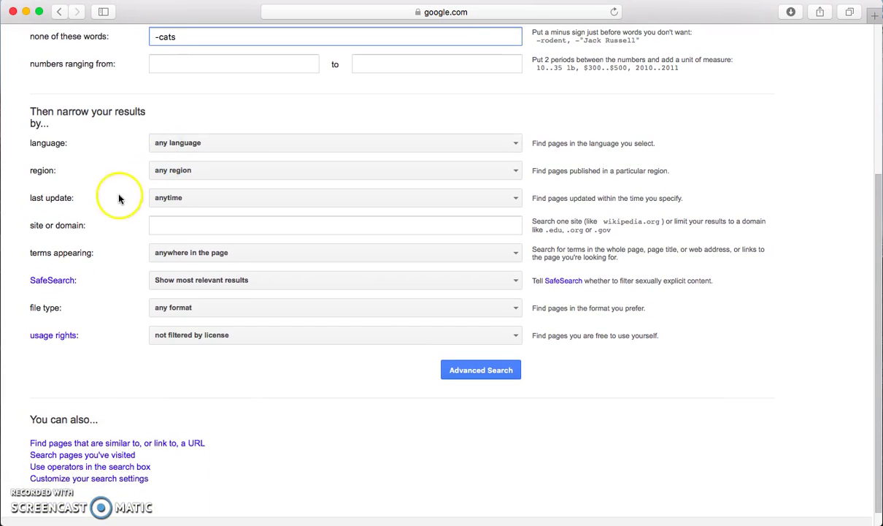
pyautogui.click(160, 146)
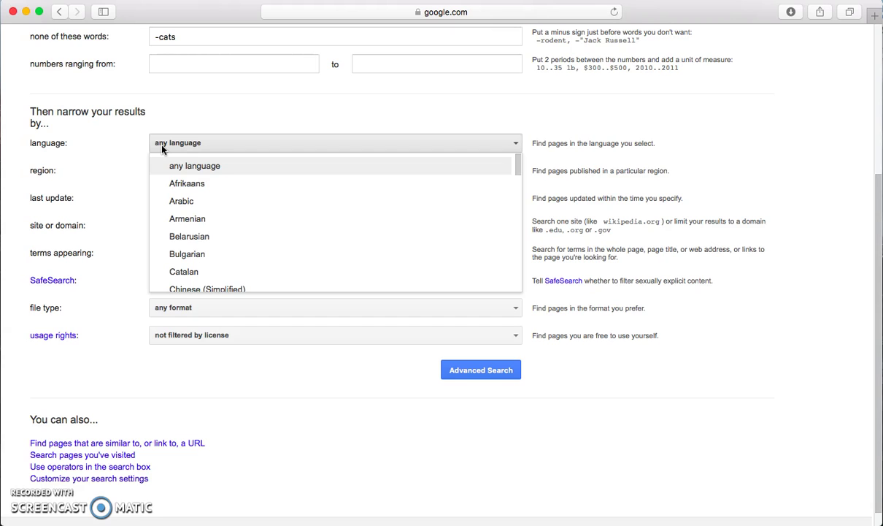
pyautogui.scroll(-3, 186, 227)
pyautogui.scroll(-1, 184, 229)
pyautogui.moveTo(183, 223); pyautogui.dragTo(196, 194)
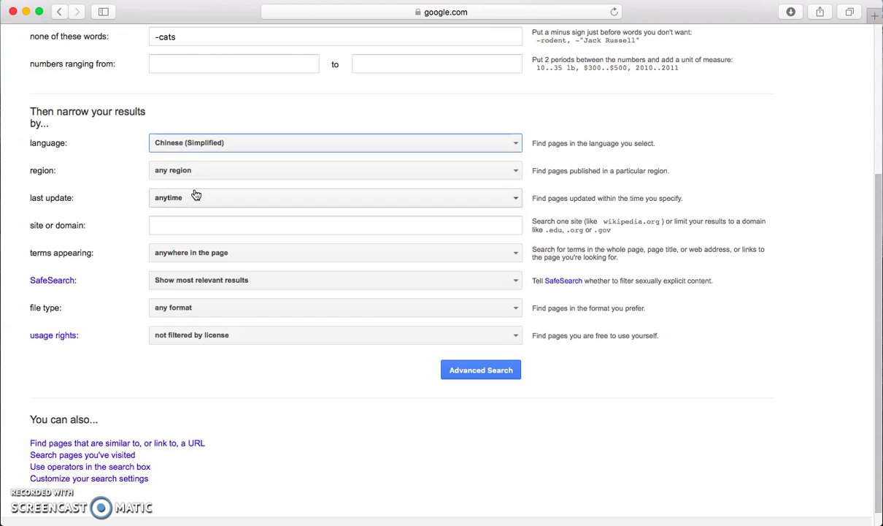
pyautogui.click(192, 150)
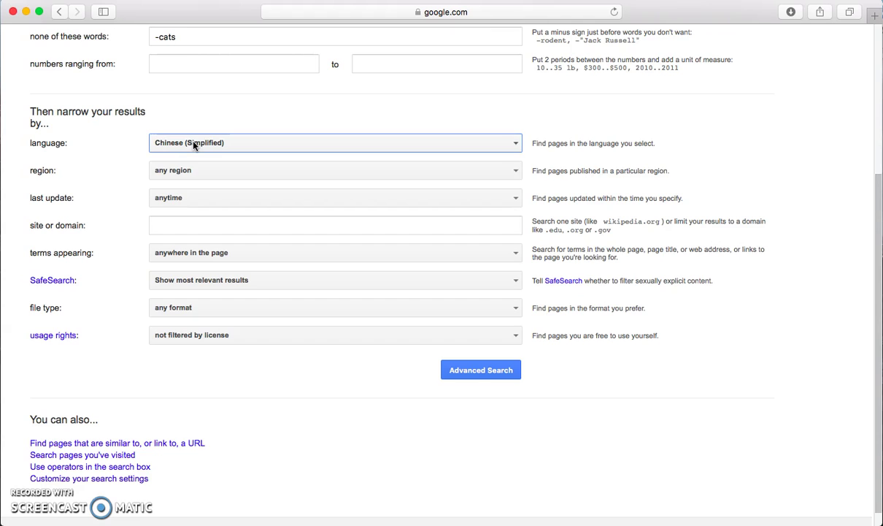
# - Look through the available region options without choosing one
pyautogui.click(191, 171)
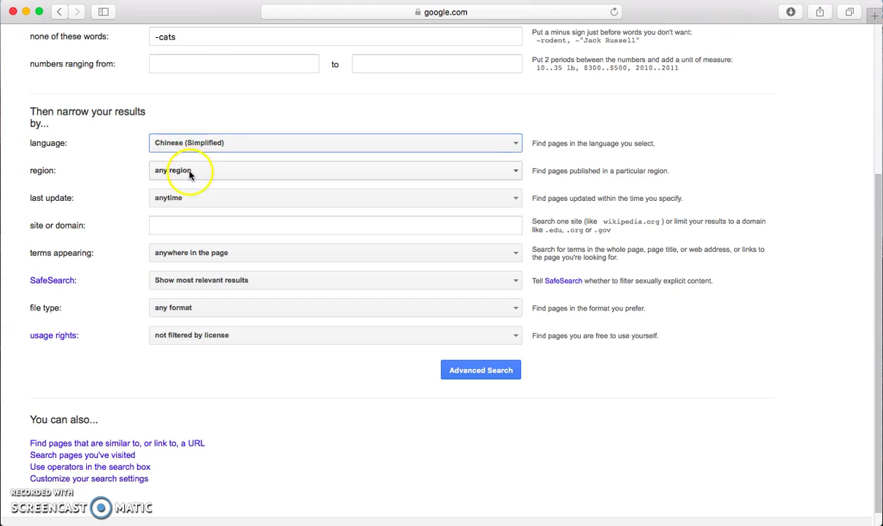
pyautogui.scroll(-1, 186, 283)
pyautogui.scroll(-5, 186, 283)
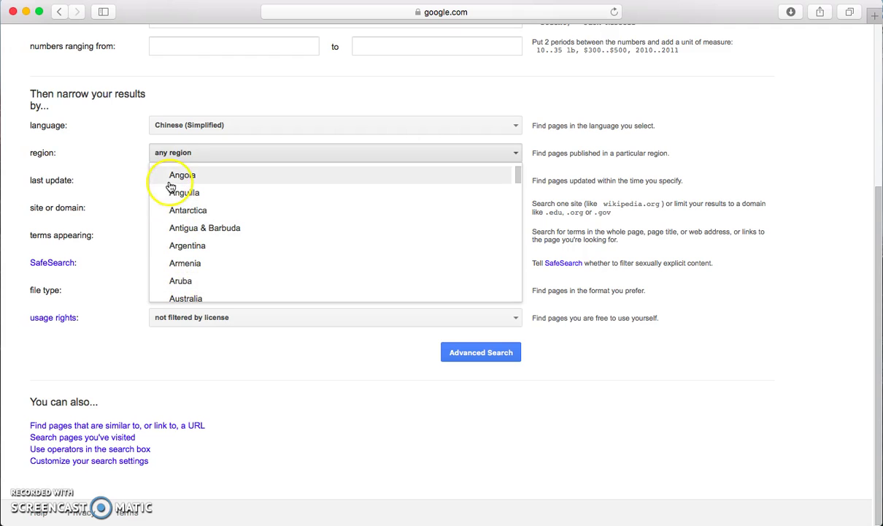
pyautogui.click(138, 158)
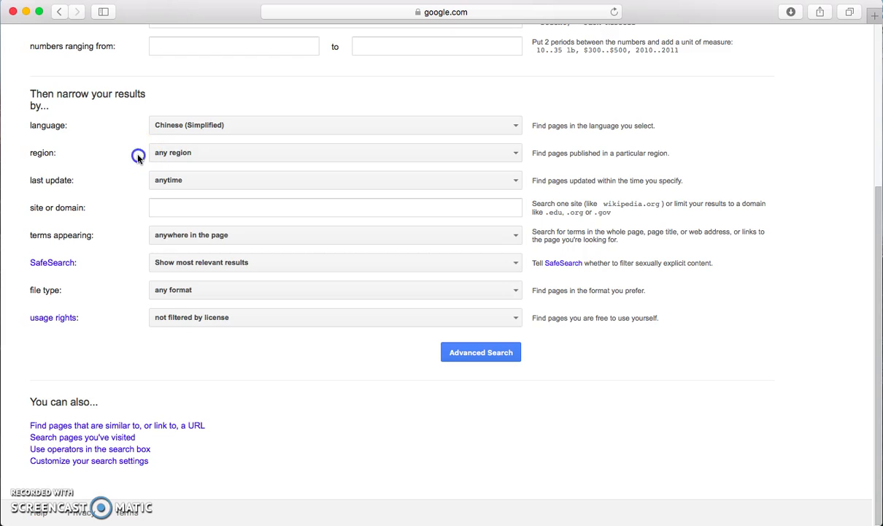
# - Limit the last update to the past 24 hours
pyautogui.click(174, 179)
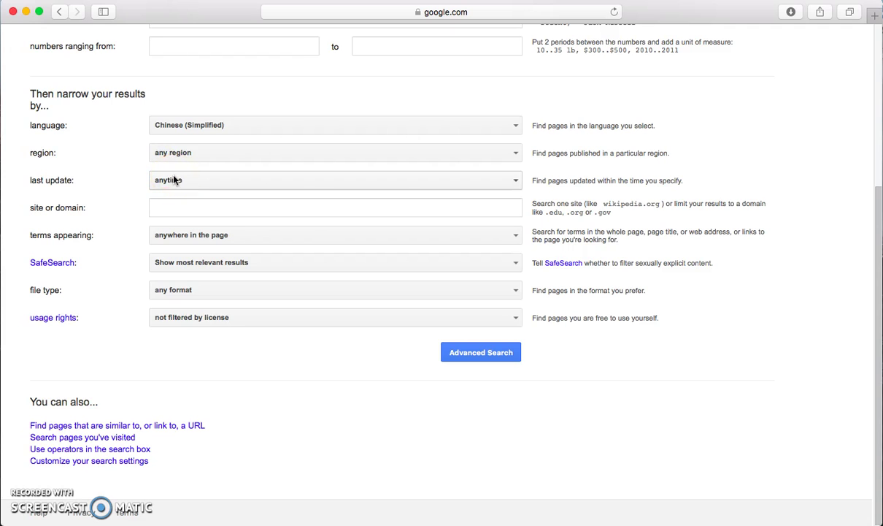
pyautogui.click(174, 179)
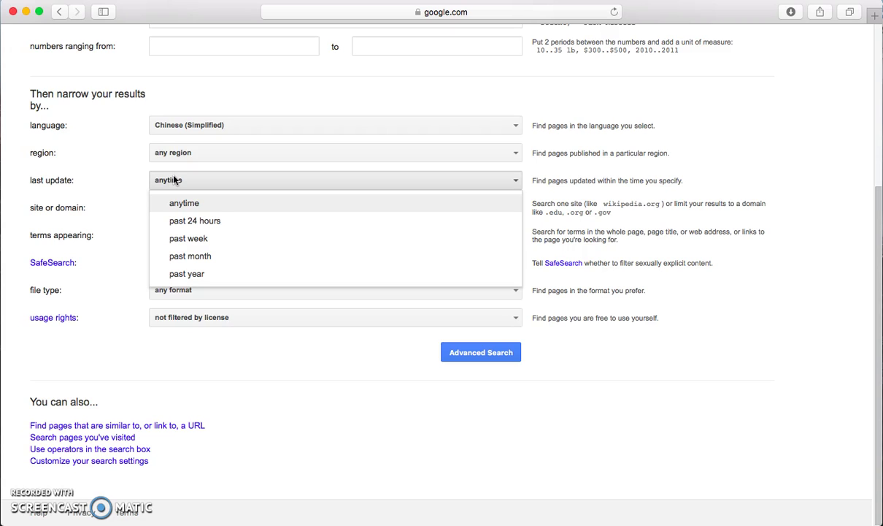
pyautogui.click(185, 228)
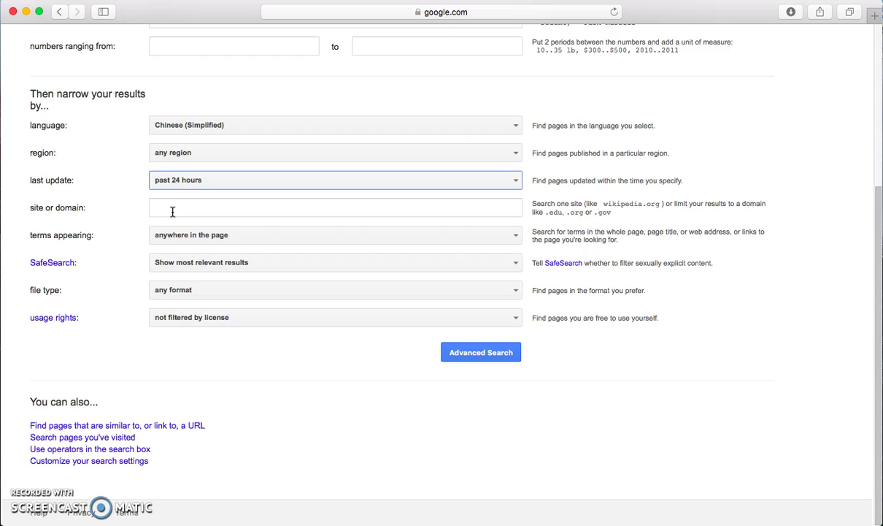
# - Restrict the site or domain to harvard.edu and set the last update to anytime
pyautogui.click(172, 211)
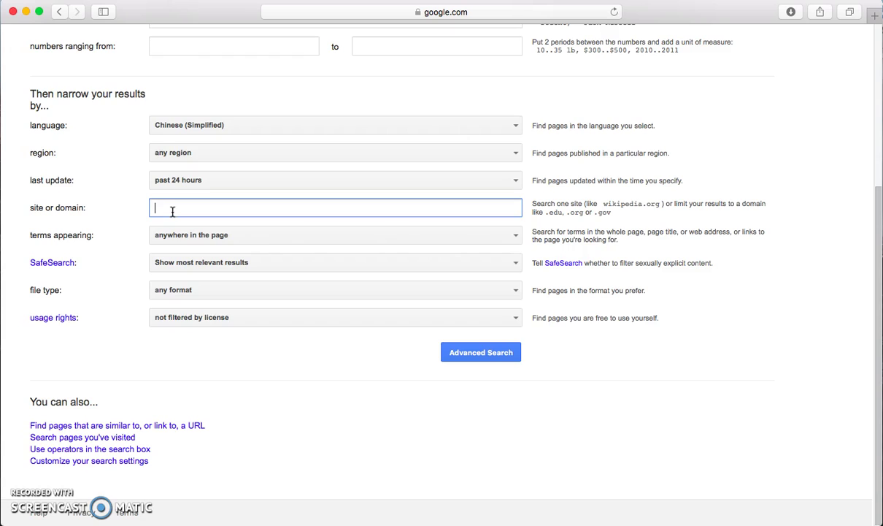
pyautogui.write('.edu')
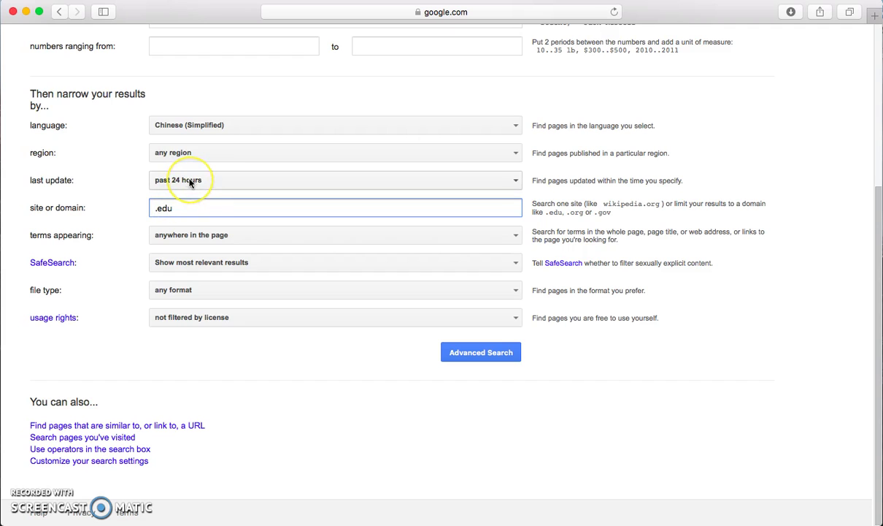
pyautogui.click(189, 181)
pyautogui.click(189, 201)
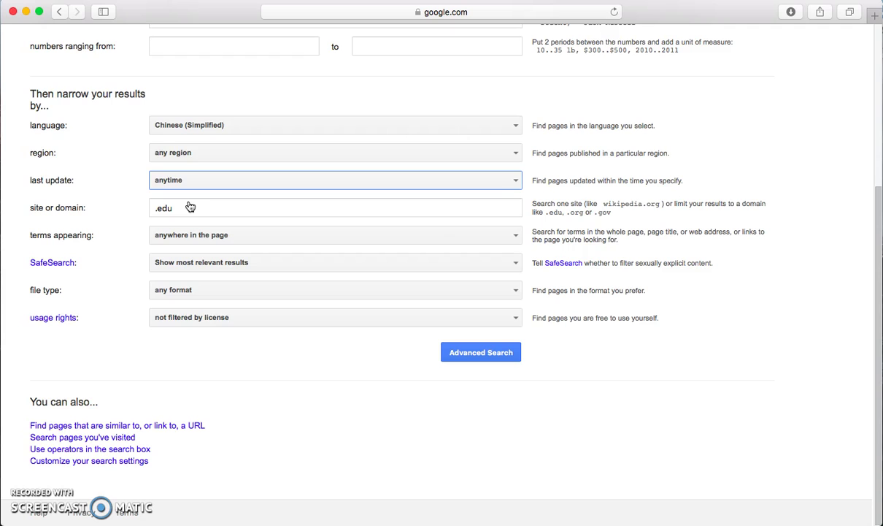
pyautogui.click(153, 209)
pyautogui.write('harvard')
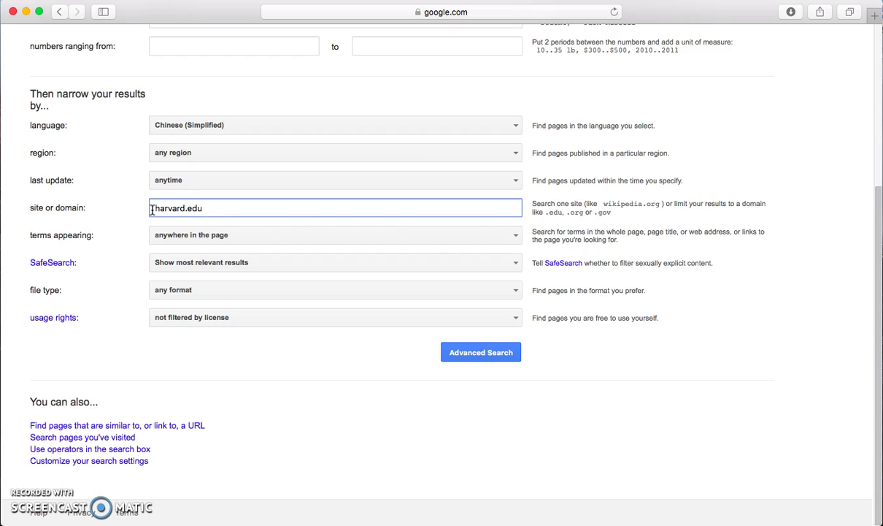
# - Review the entered search criteria and look through the options for where the terms appear
pyautogui.scroll(5, 151, 209)
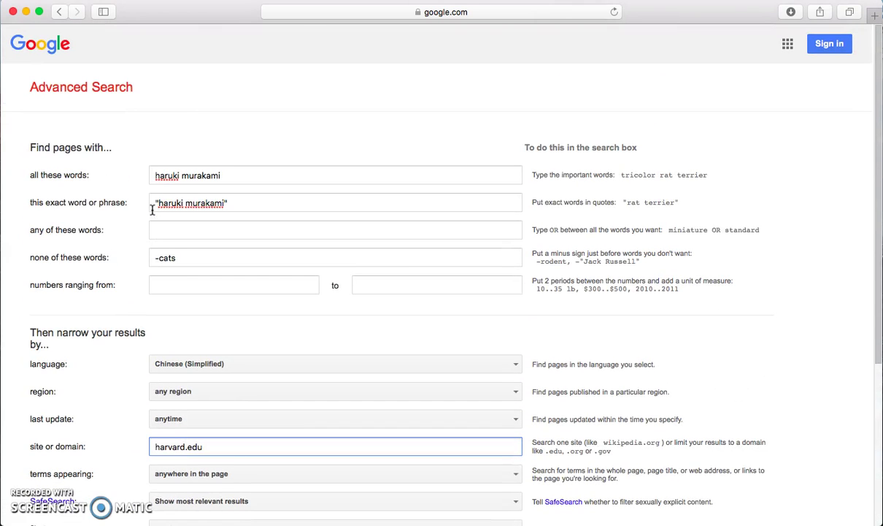
pyautogui.scroll(-5, 152, 210)
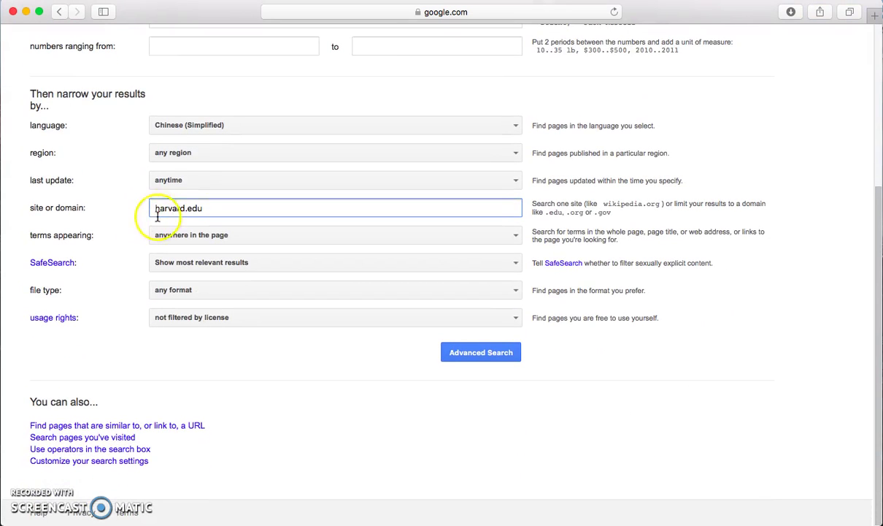
pyautogui.click(176, 245)
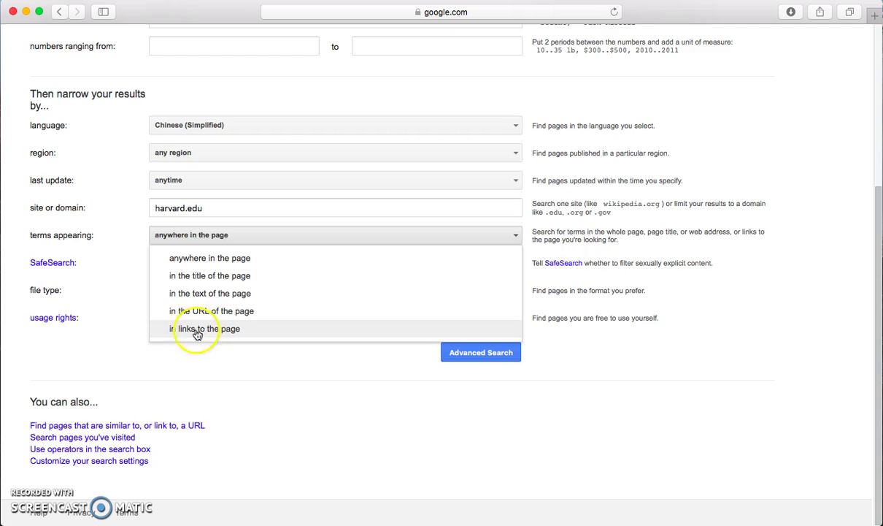
pyautogui.click(111, 308)
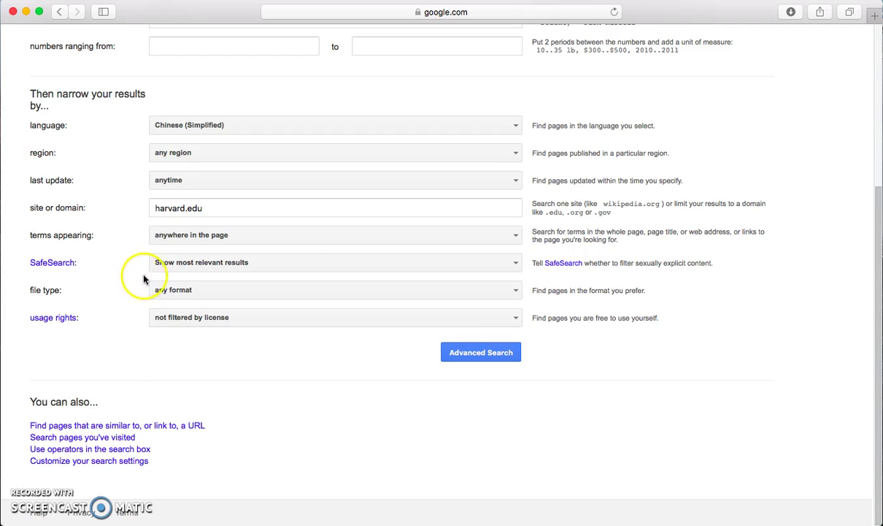
# - Set SafeSearch to filter explicit results
pyautogui.click(180, 270)
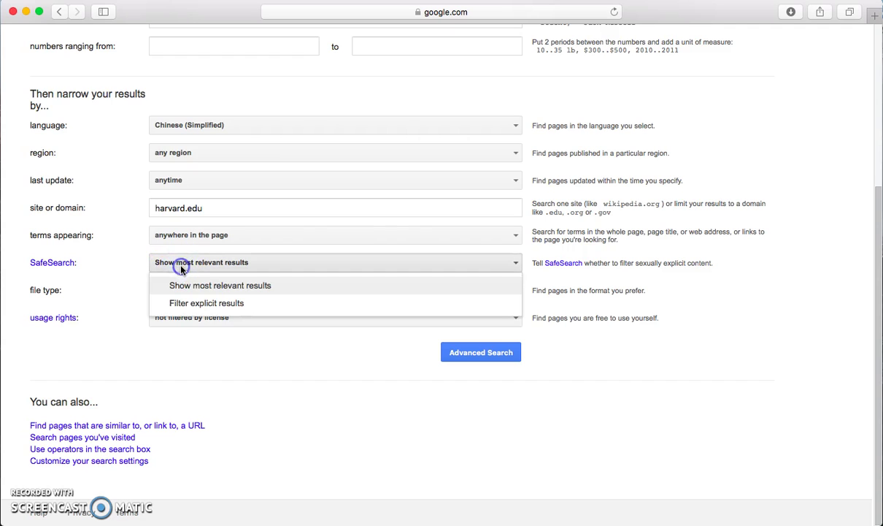
pyautogui.click(187, 304)
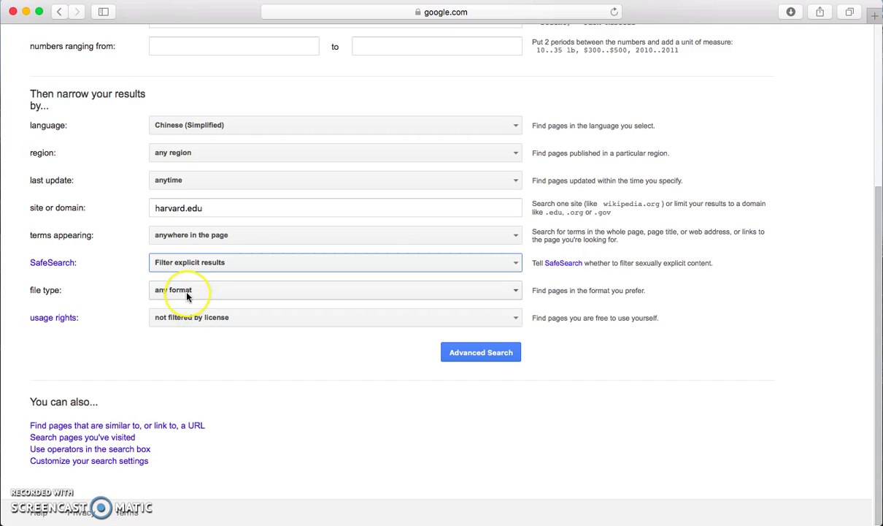
# - Look through the available file type formats without choosing one
pyautogui.click(187, 295)
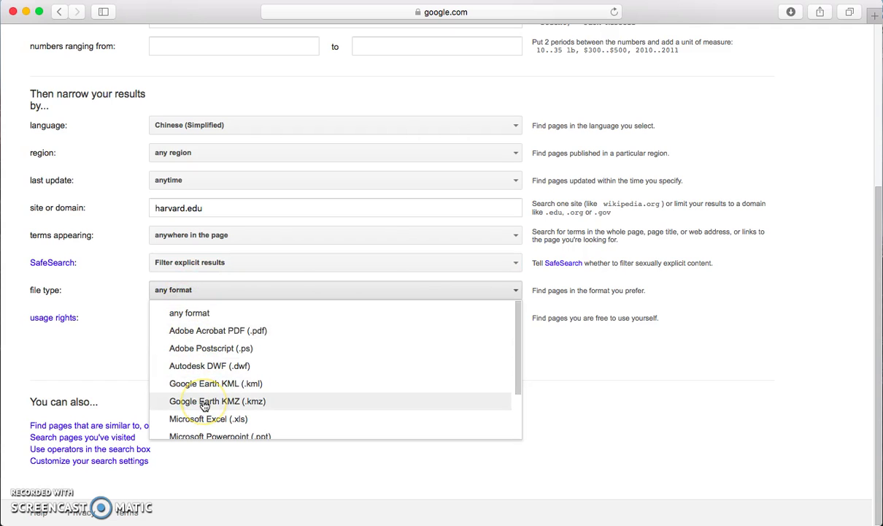
pyautogui.scroll(-3, 205, 406)
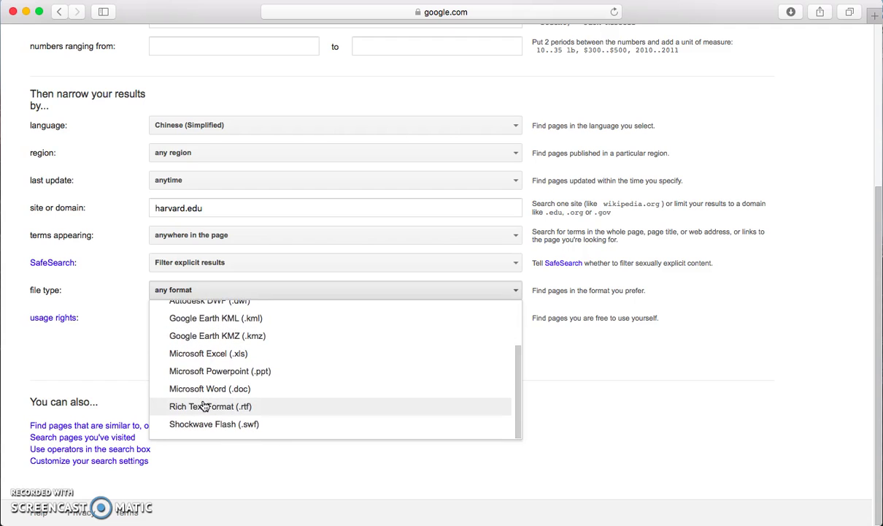
pyautogui.scroll(2, 205, 407)
pyautogui.scroll(1, 208, 406)
pyautogui.click(141, 355)
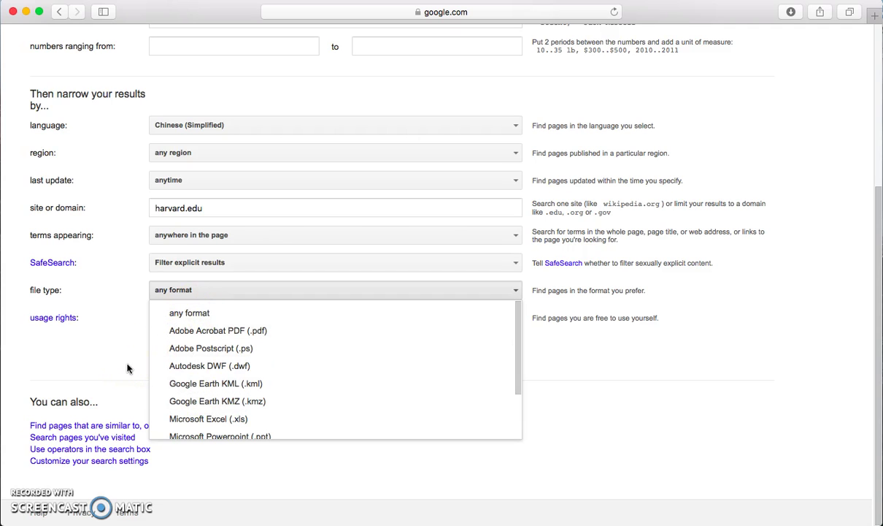
# - Look through the usage rights options, keeping them not filtered by license, and run the advanced search with the entered criteria
pyautogui.click(127, 368)
pyautogui.click(156, 340)
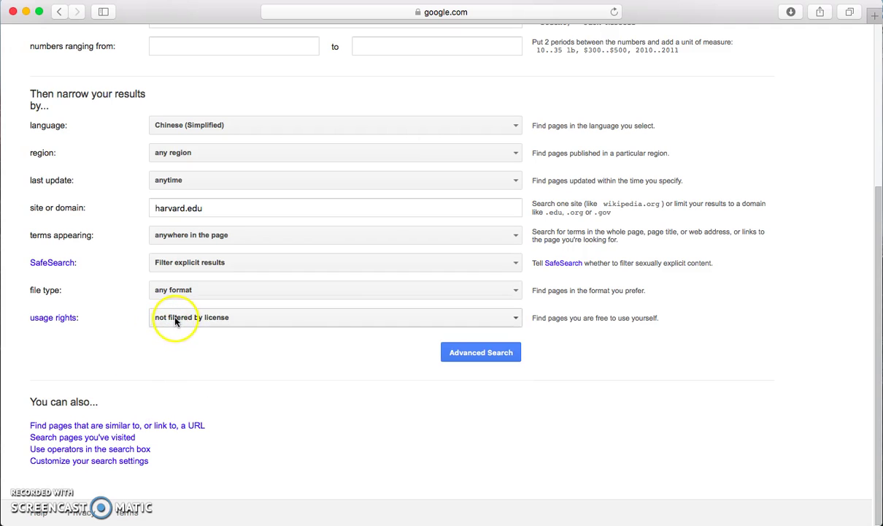
pyautogui.click(176, 321)
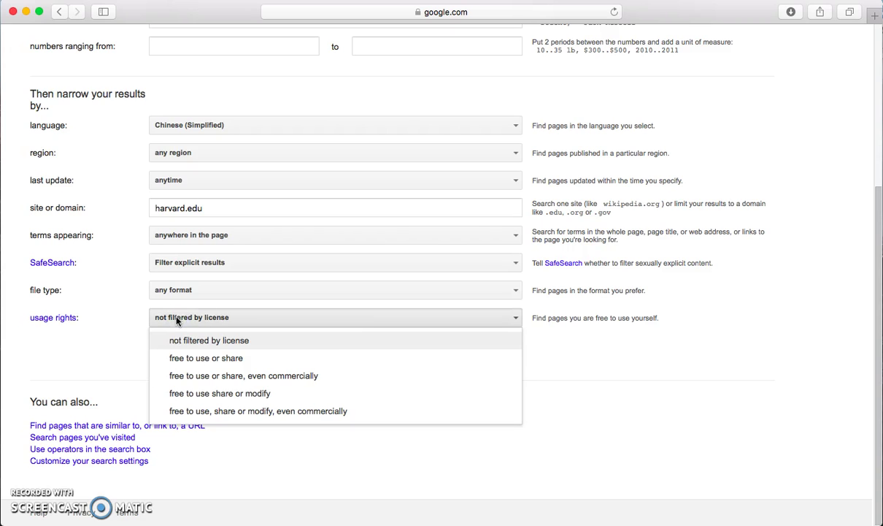
pyautogui.click(118, 342)
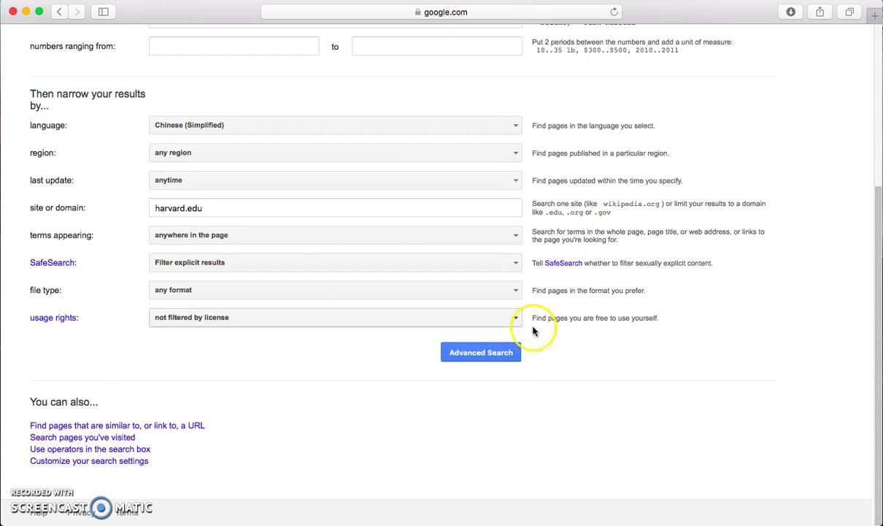
pyautogui.click(497, 352)
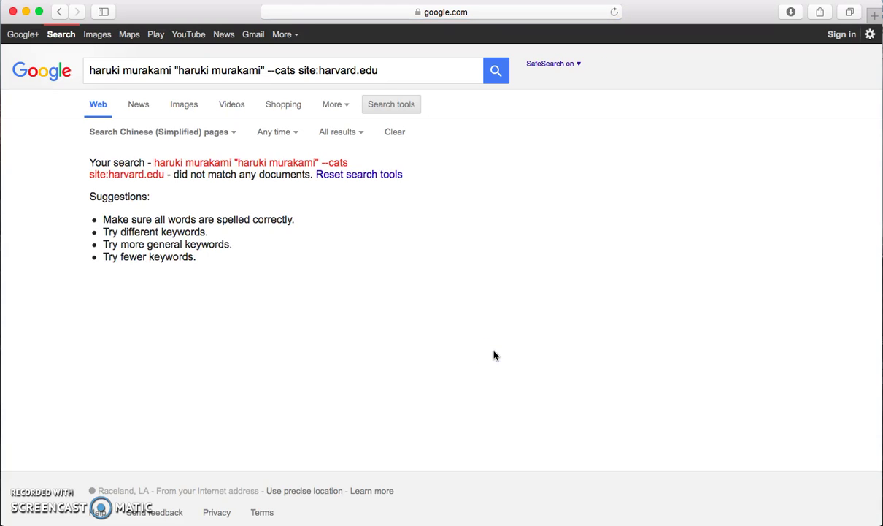
pyautogui.click(198, 145)
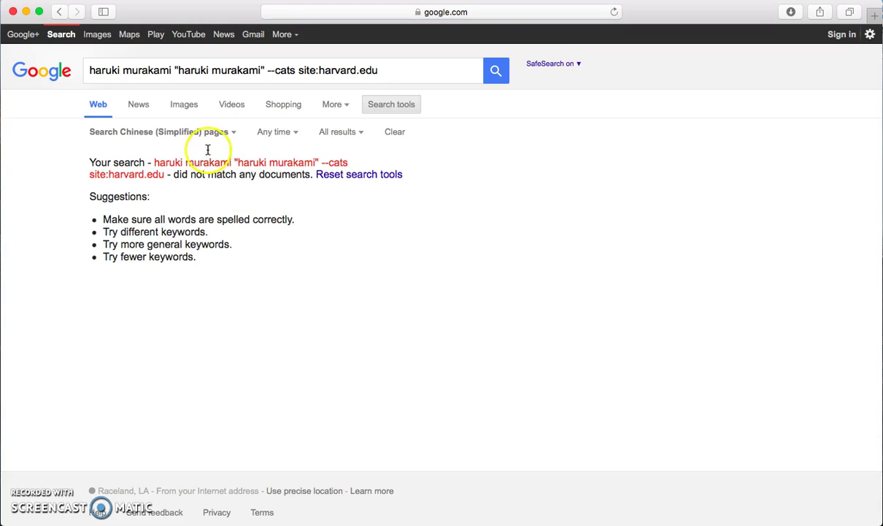
# - Return to the Advanced Search form, remove the excluded word -cats, and run the search again
pyautogui.click(62, 13)
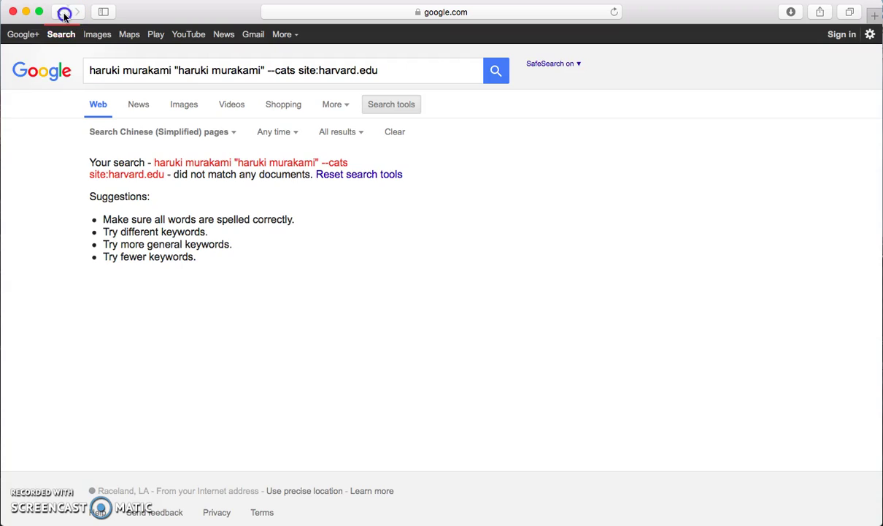
pyautogui.scroll(1, 230, 137)
pyautogui.scroll(5, 230, 137)
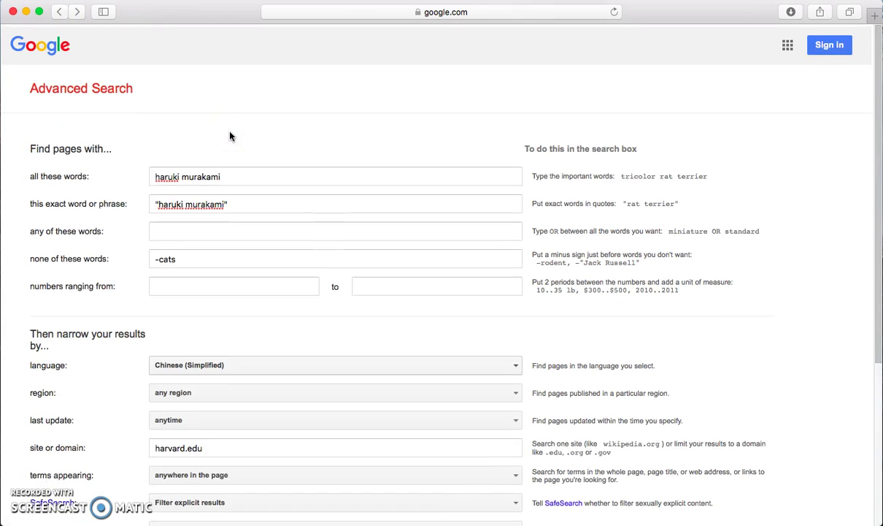
pyautogui.moveTo(200, 258); pyautogui.dragTo(132, 259)
pyautogui.press('BackSpace')
pyautogui.scroll(-5, 134, 255)
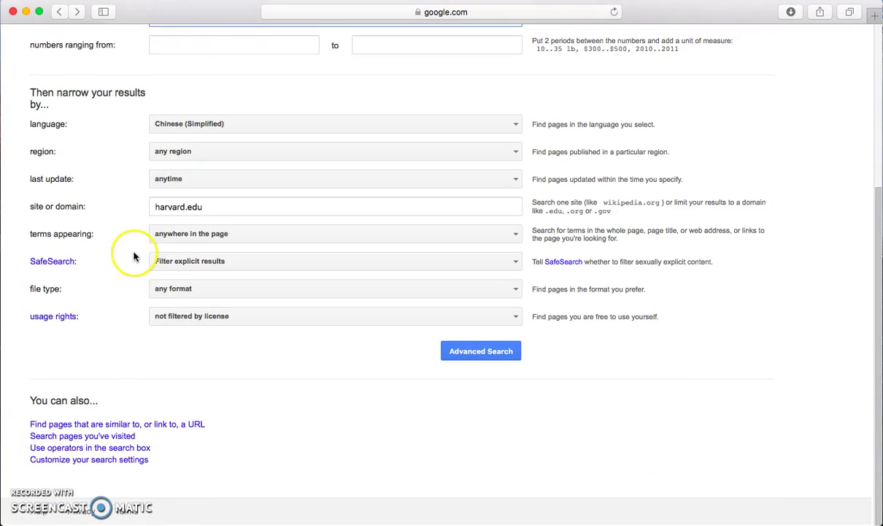
pyautogui.click(454, 354)
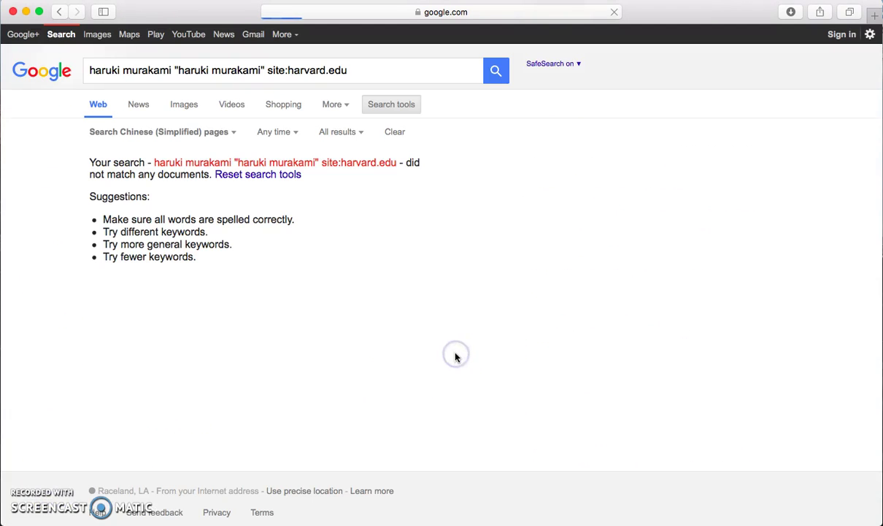
# - Go back to the Advanced Search form, set the language to any language, and rerun the search
pyautogui.click(58, 10)
pyautogui.scroll(1, 159, 119)
pyautogui.scroll(5, 158, 119)
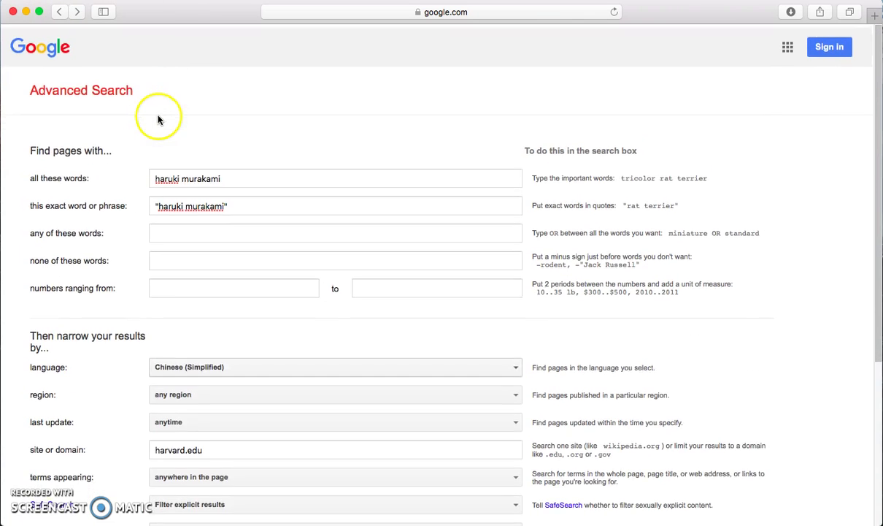
pyautogui.click(192, 363)
pyautogui.scroll(3, 182, 460)
pyautogui.click(192, 385)
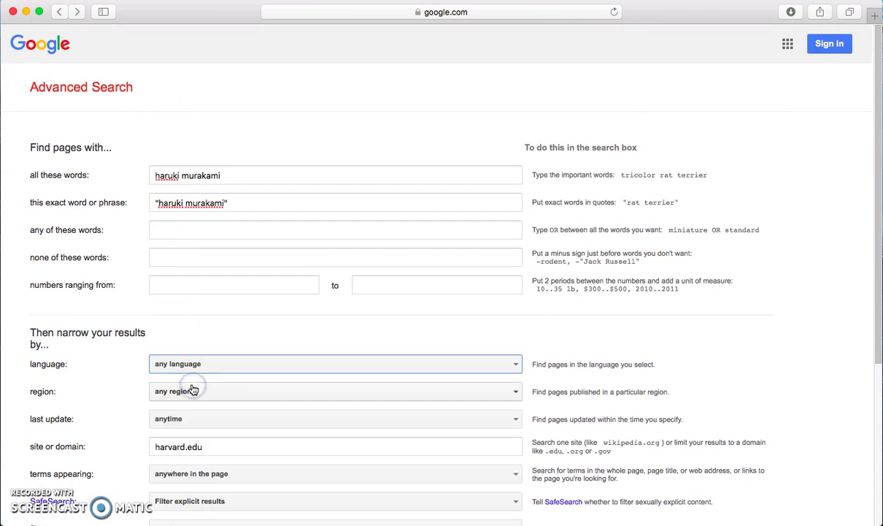
pyautogui.scroll(-5, 192, 387)
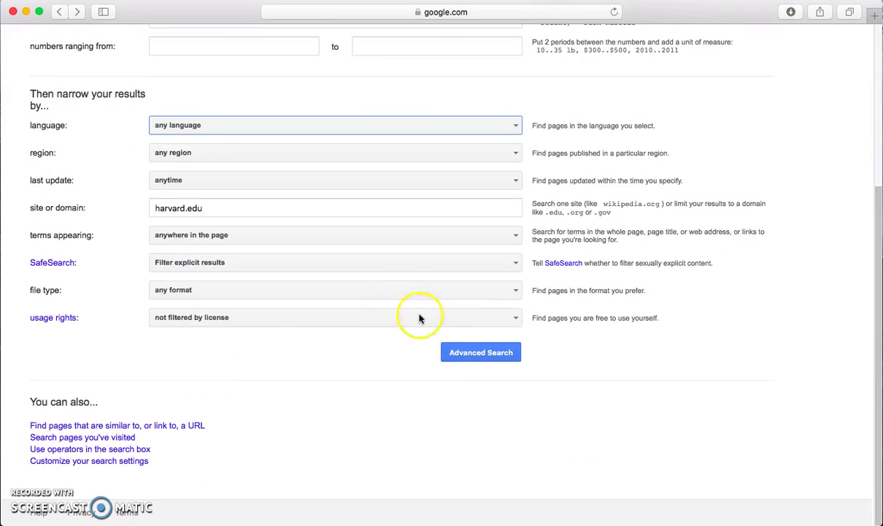
pyautogui.click(452, 356)
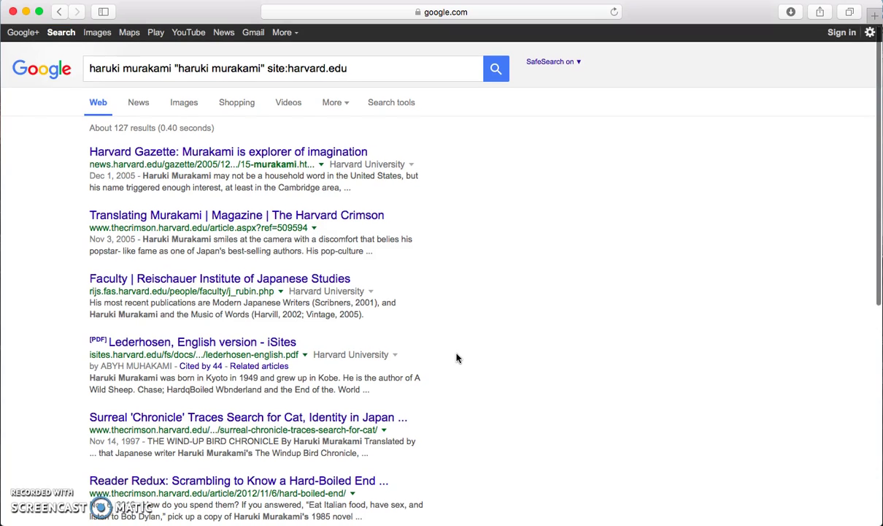
# - Look through the first page of harvard.edu results for Haruki Murakami and return to its beginning
pyautogui.scroll(-5, 457, 358)
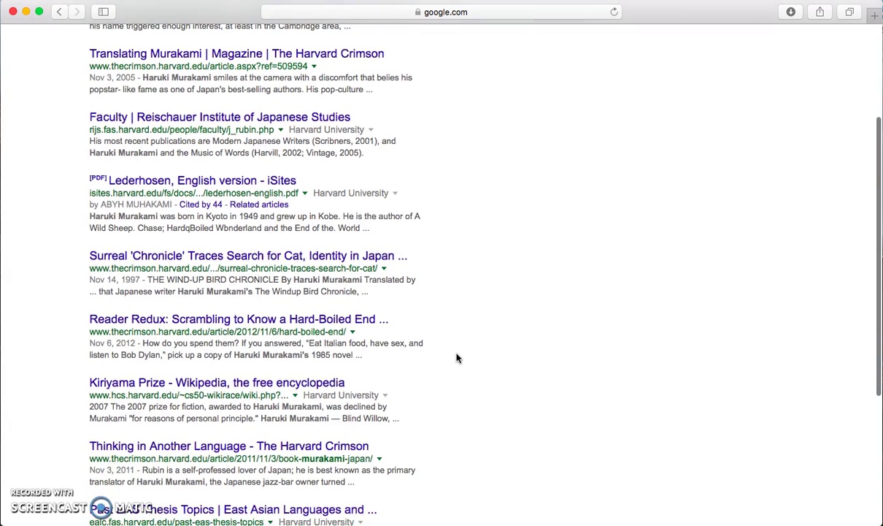
pyautogui.scroll(-7, 457, 358)
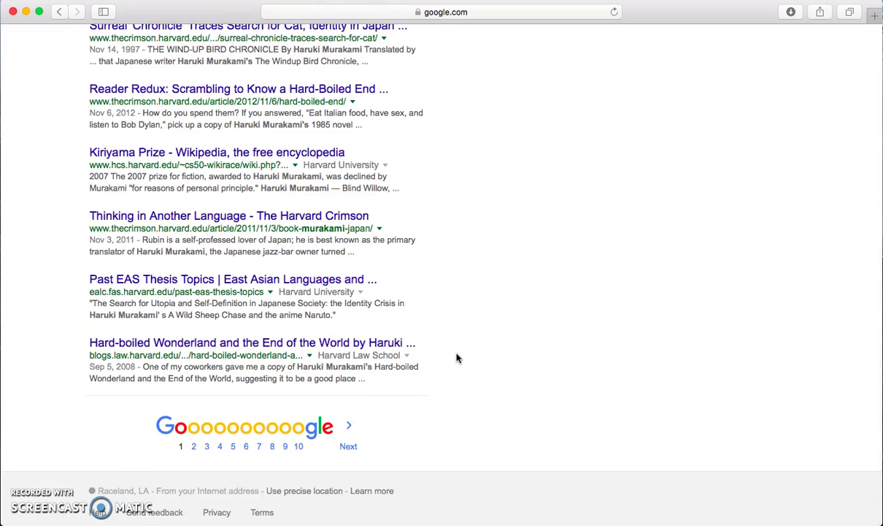
pyautogui.scroll(5, 456, 357)
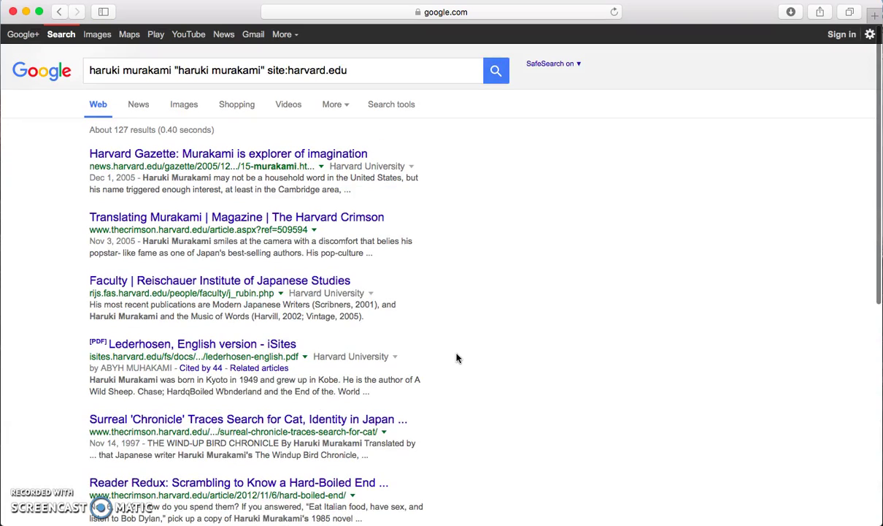